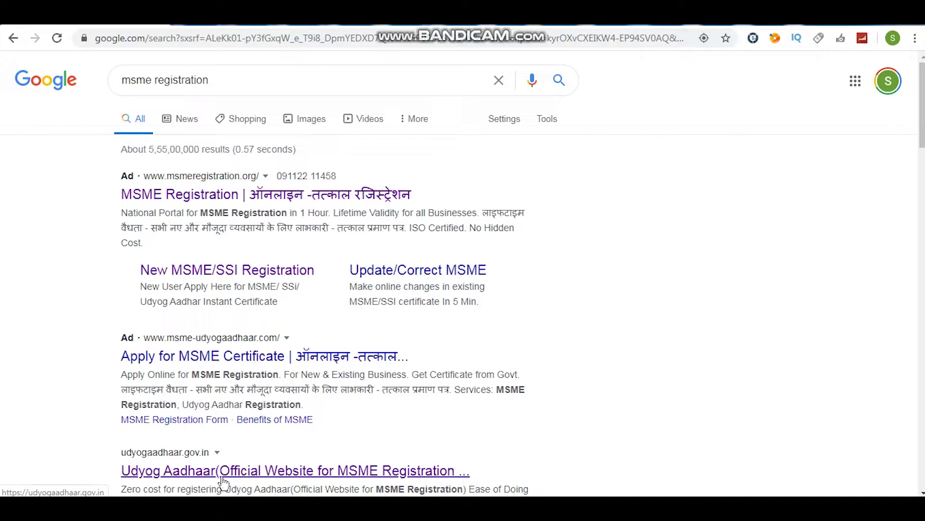
Step: Open the official Udyog Aadhaar registration website and enter the one-time password for the Aadhaar validation
left_click(268, 472)
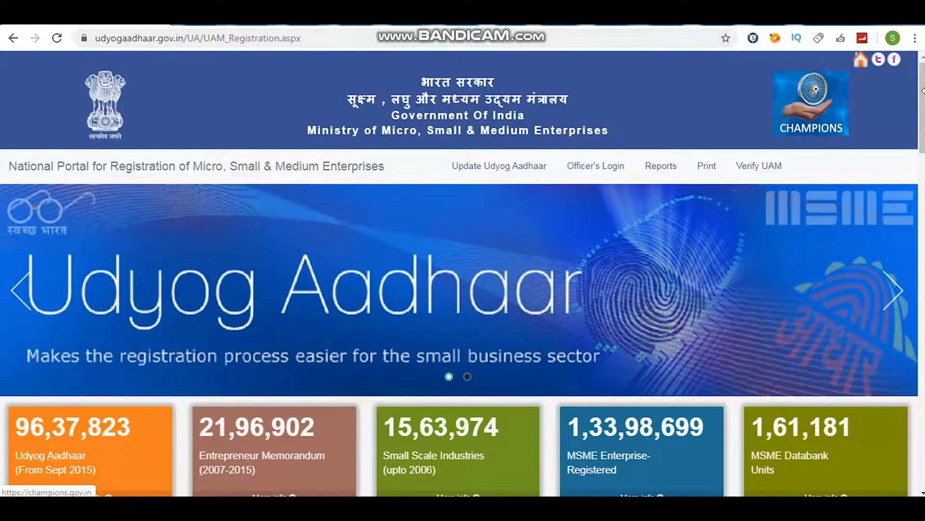
left_click_drag(923, 95, 922, 176)
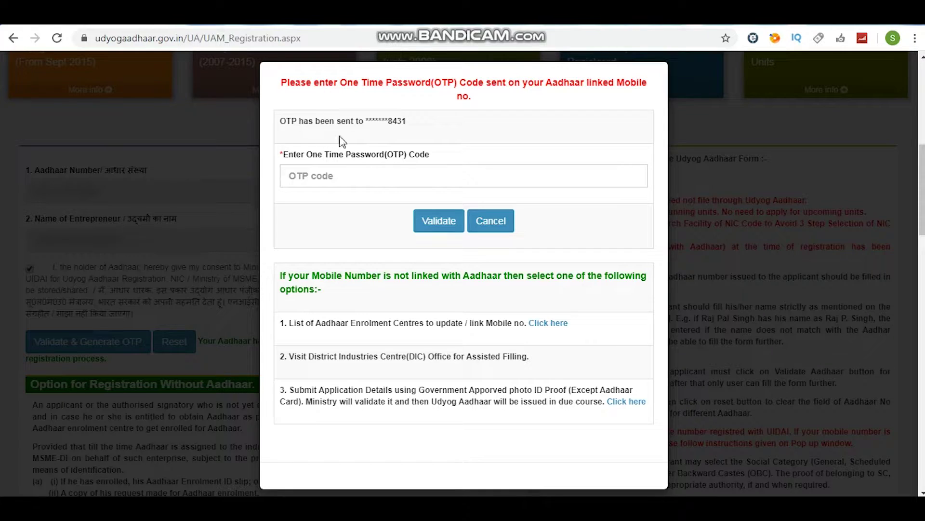
left_click(310, 176)
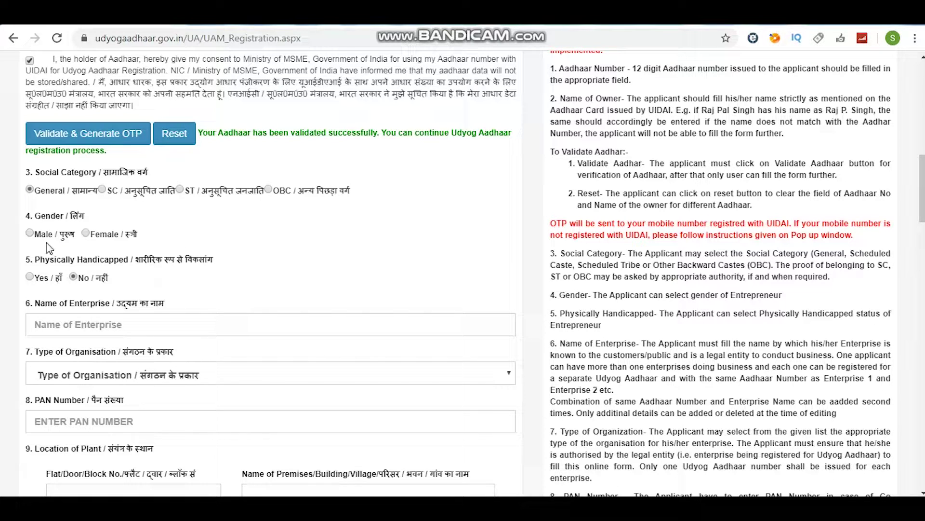
Step: Set the gender to Male and the type of organisation to 5. Private Limited Company
left_click(29, 234)
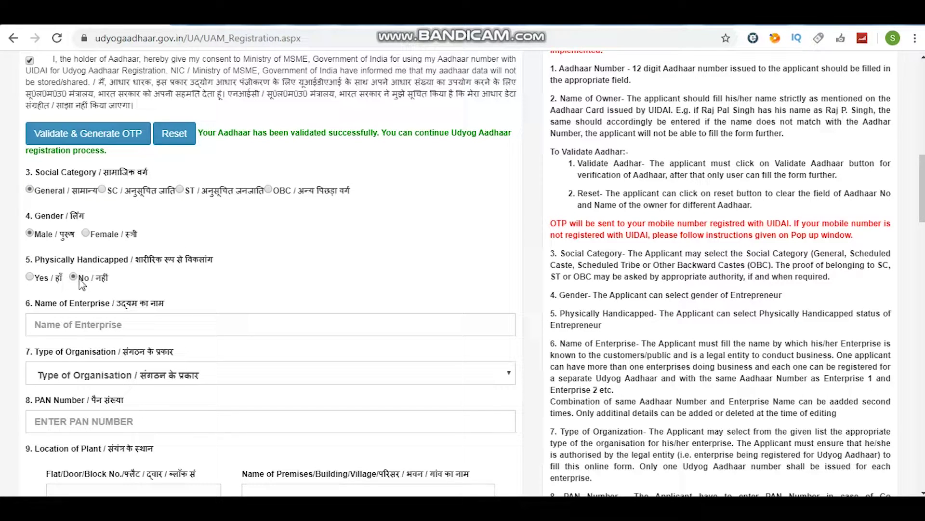
left_click(48, 328)
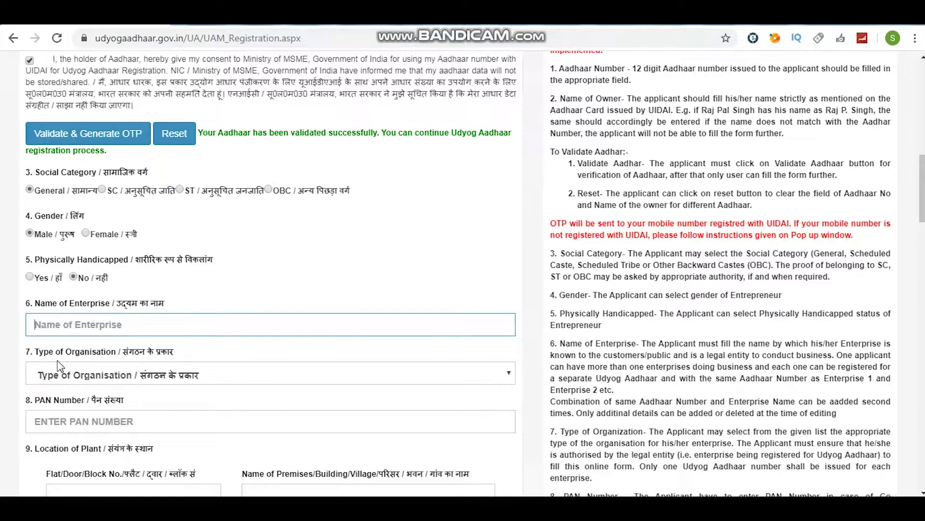
left_click(76, 375)
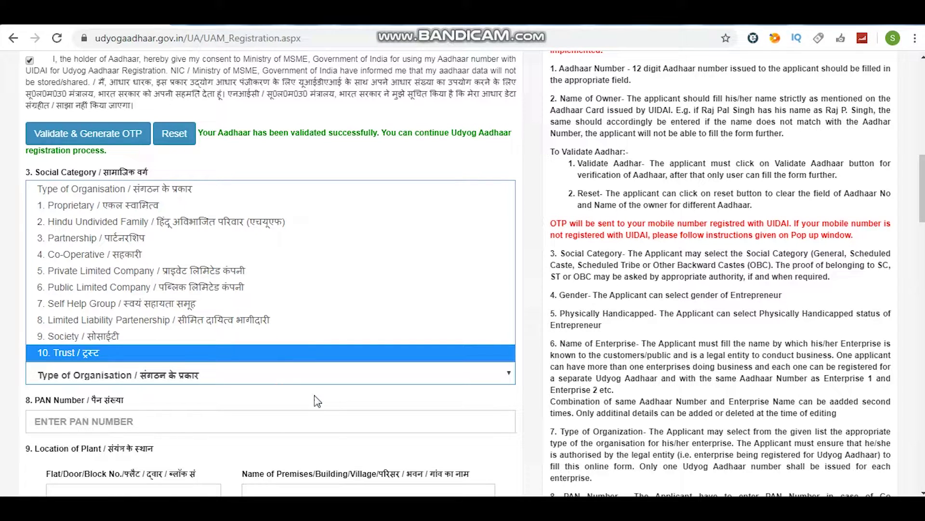
left_click(368, 402)
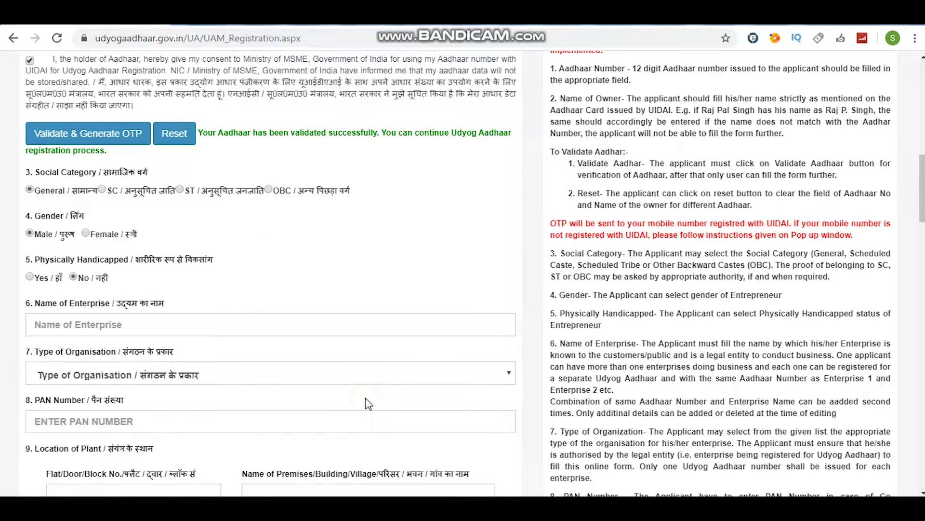
left_click(125, 330)
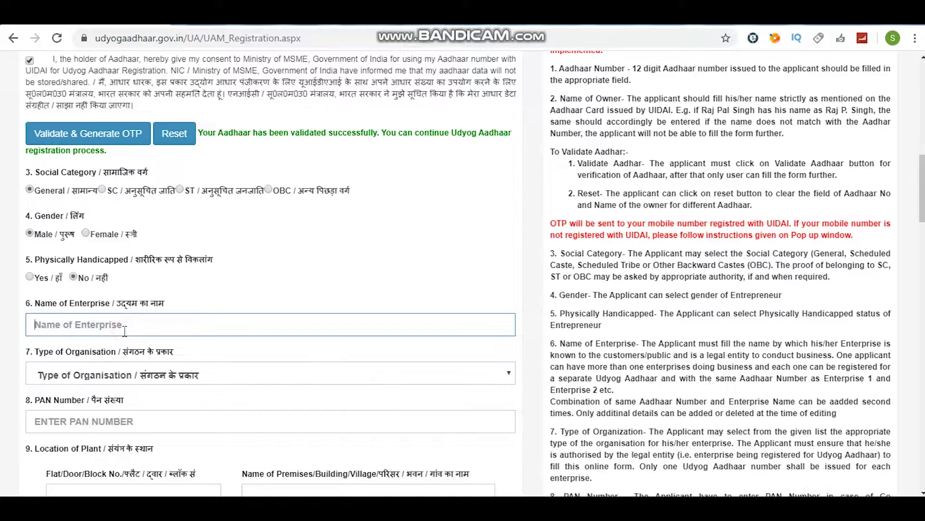
left_click(111, 378)
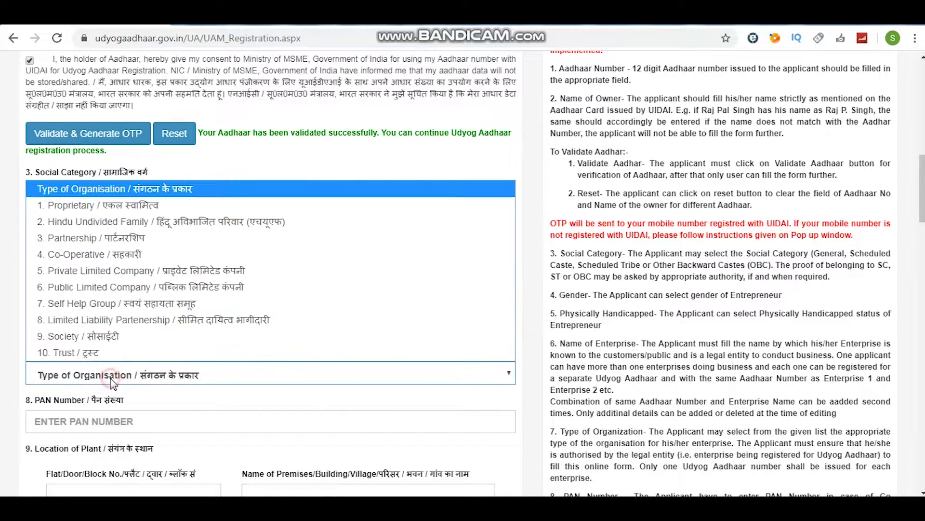
left_click(121, 278)
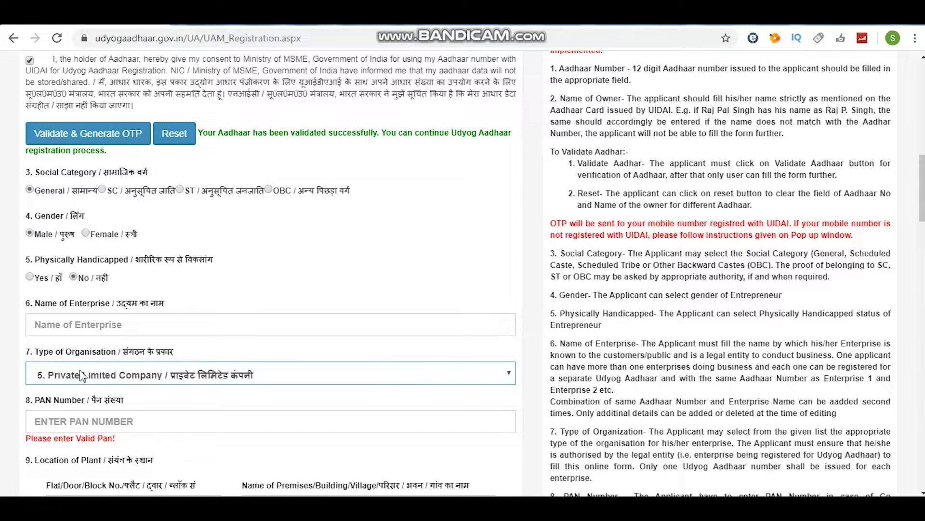
Step: Examine the PAN number field and the plant location fields, including the state, district and city entries
left_click(52, 418)
left_click(743, 55)
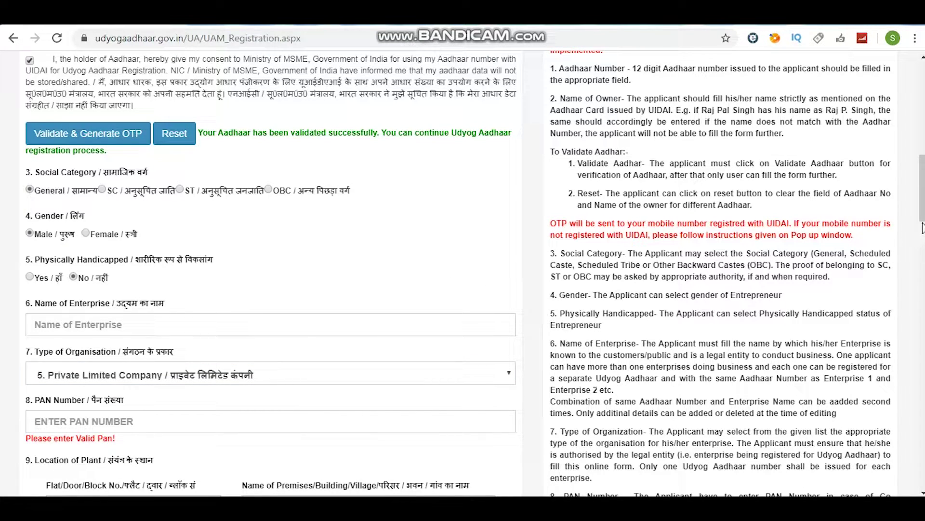
left_click_drag(922, 211, 923, 251)
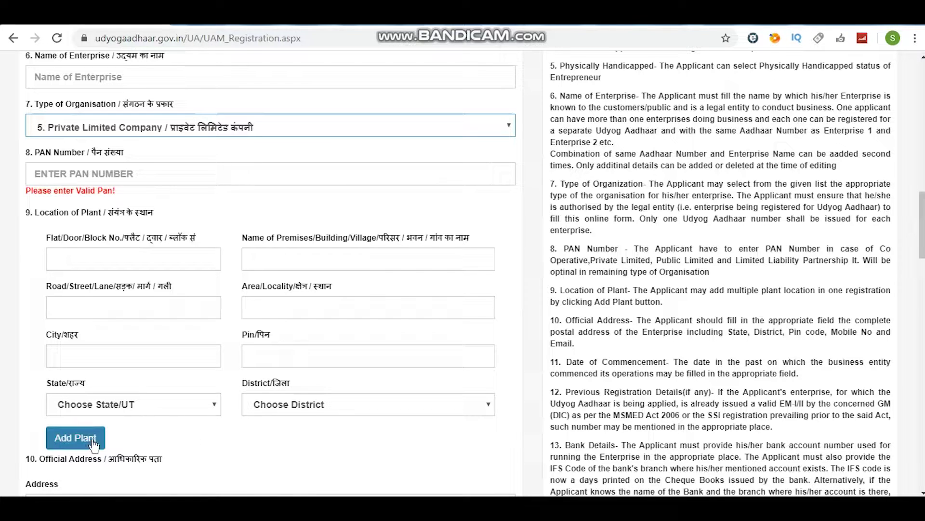
left_click(101, 405)
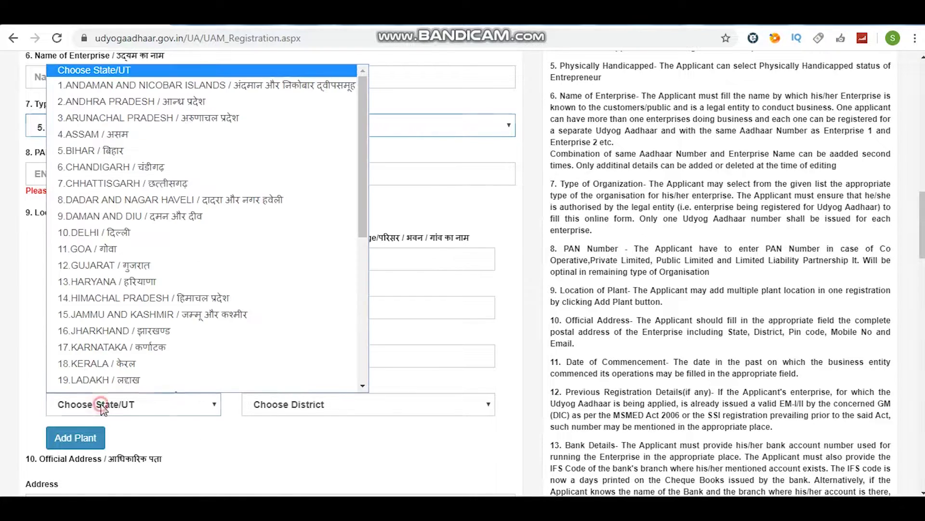
left_click(195, 435)
left_click(296, 411)
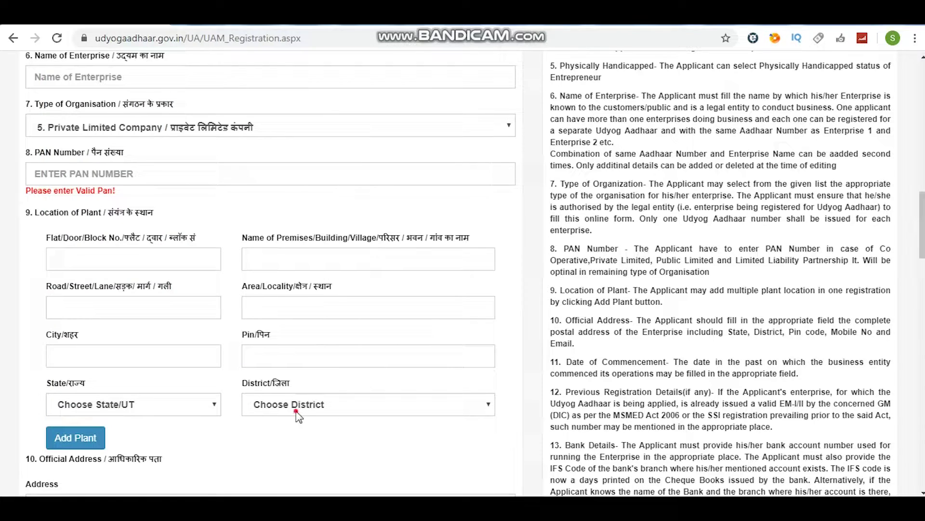
left_click(251, 453)
left_click(99, 361)
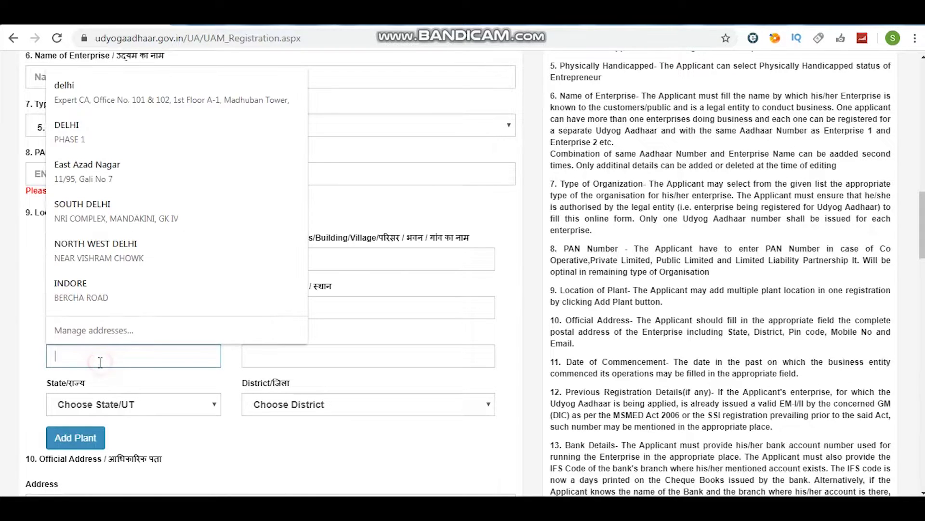
left_click(381, 220)
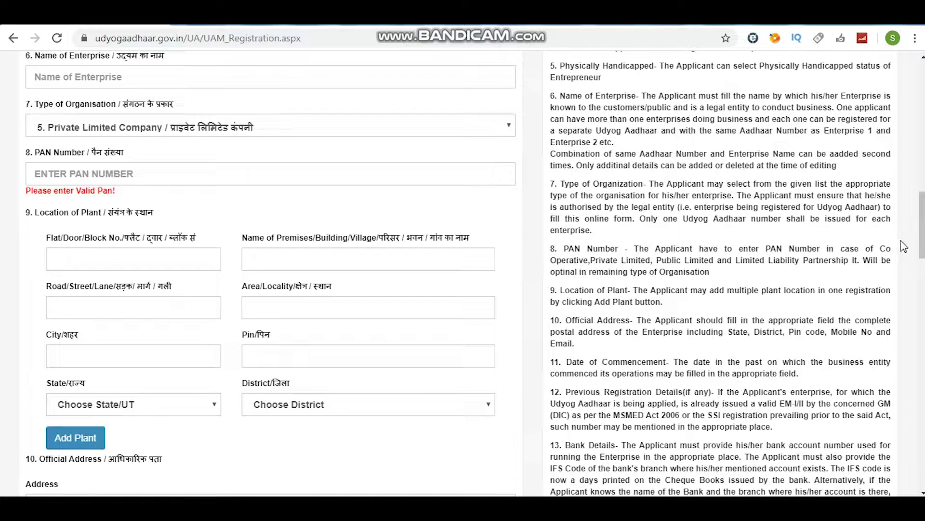
Step: Go through the official address section and try to choose 10.DELHI as its state
scroll(922, 231, "down", 3)
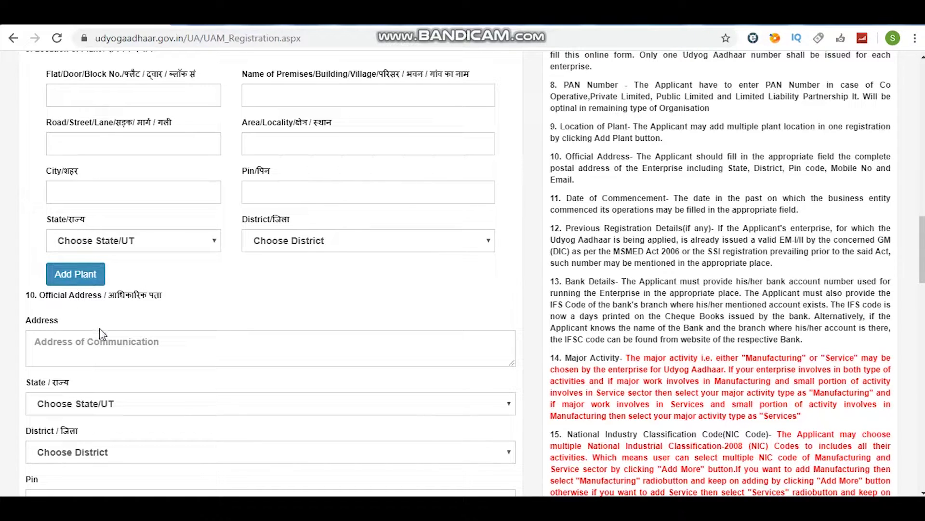
left_click(75, 340)
left_click(413, 275)
left_click(923, 252)
left_click_drag(923, 251, 923, 273)
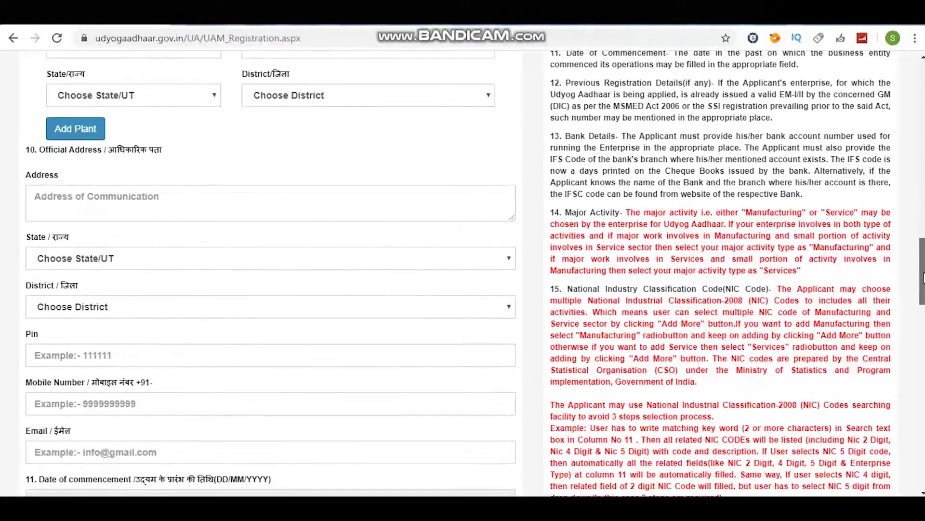
left_click(114, 259)
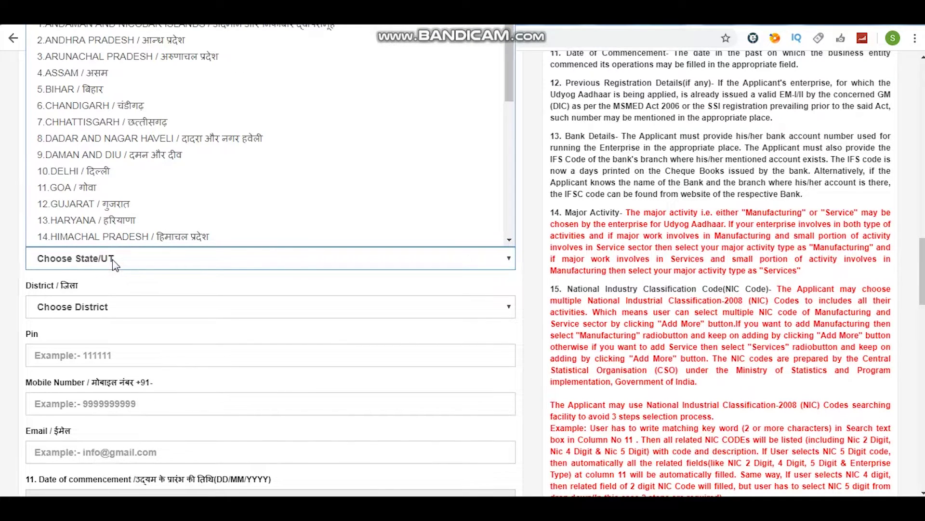
scroll(97, 222, "down", 1)
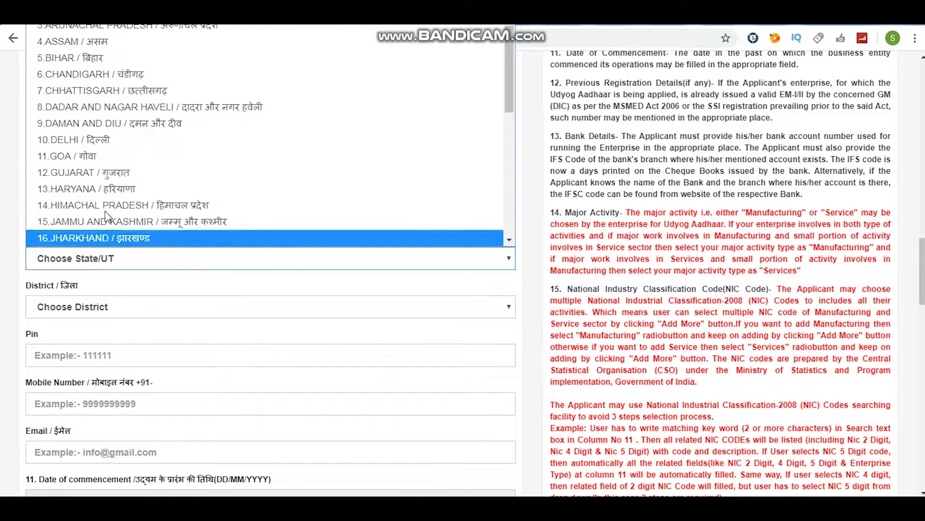
left_click(95, 140)
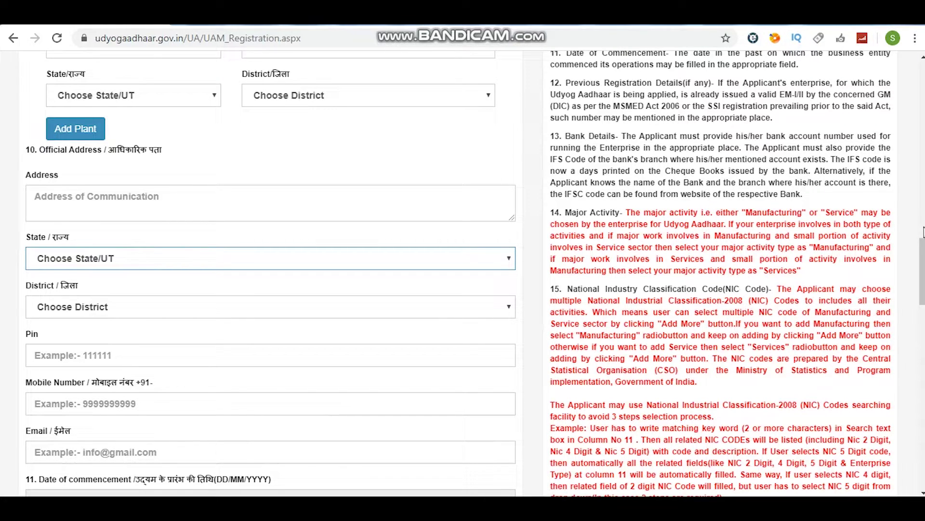
Step: Examine the date of commencement calendar and its month selection for 2020
scroll(772, 217, "down", 5)
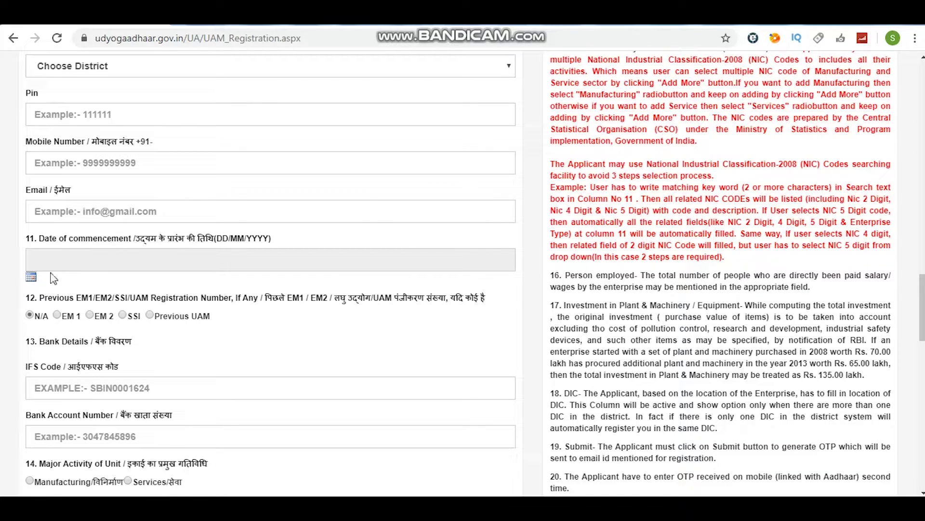
left_click(30, 279)
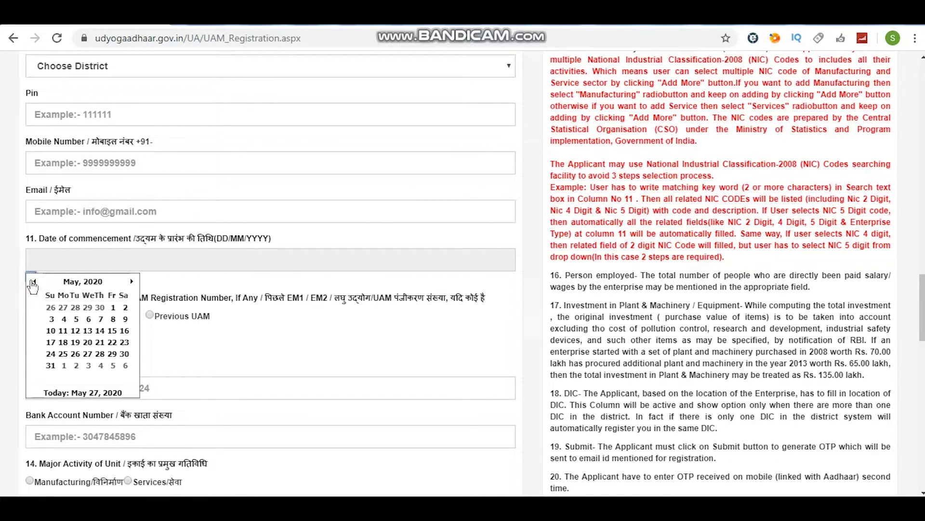
left_click(74, 282)
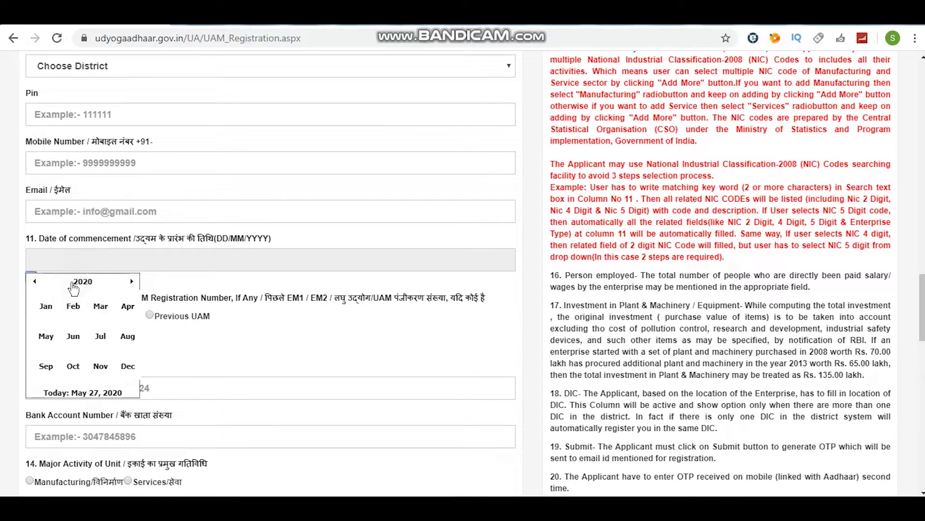
left_click(53, 259)
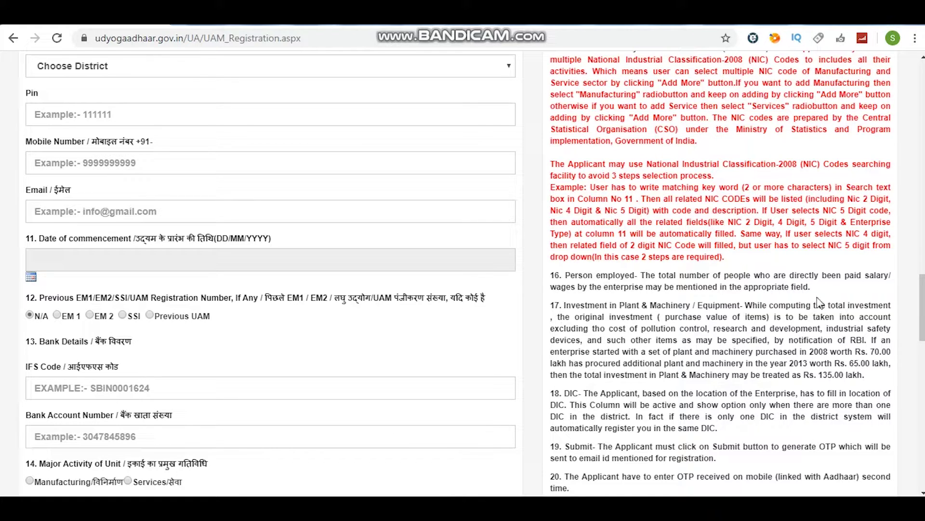
Step: Set the major activity of the unit to Services and activate the NIC code search field
left_click_drag(923, 299, 924, 313)
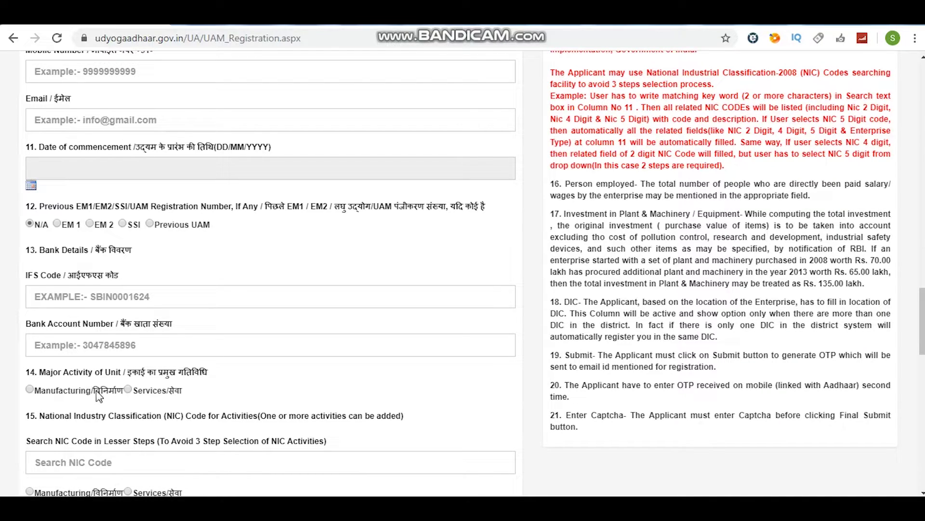
left_click(127, 389)
left_click_drag(923, 310, 923, 336)
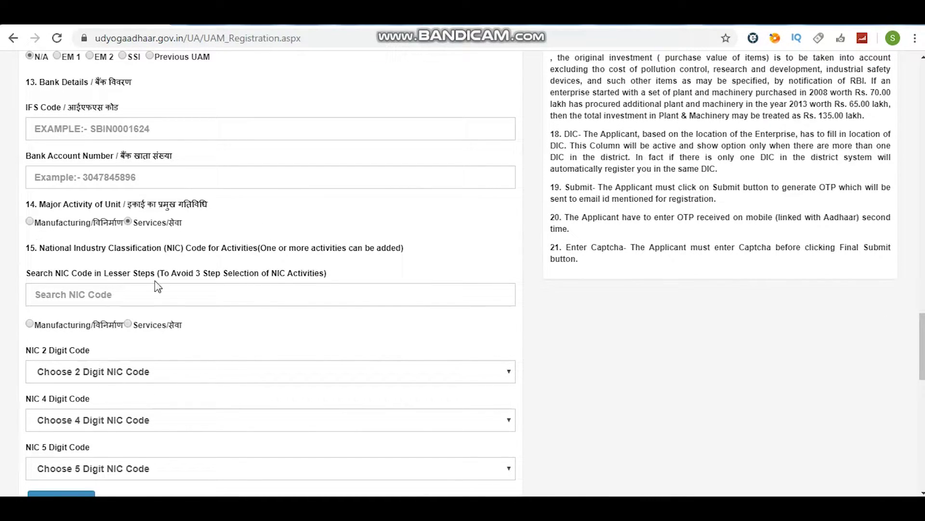
left_click(74, 294)
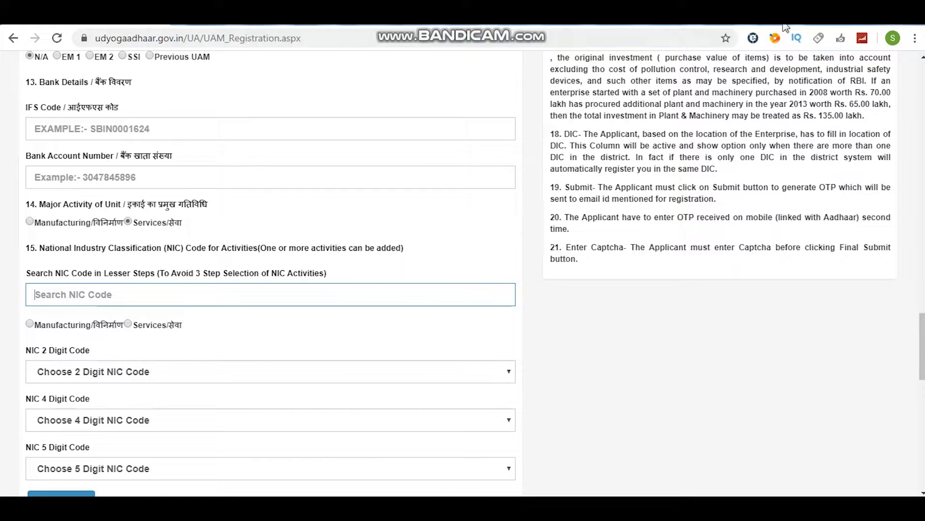
type("ACCOUN")
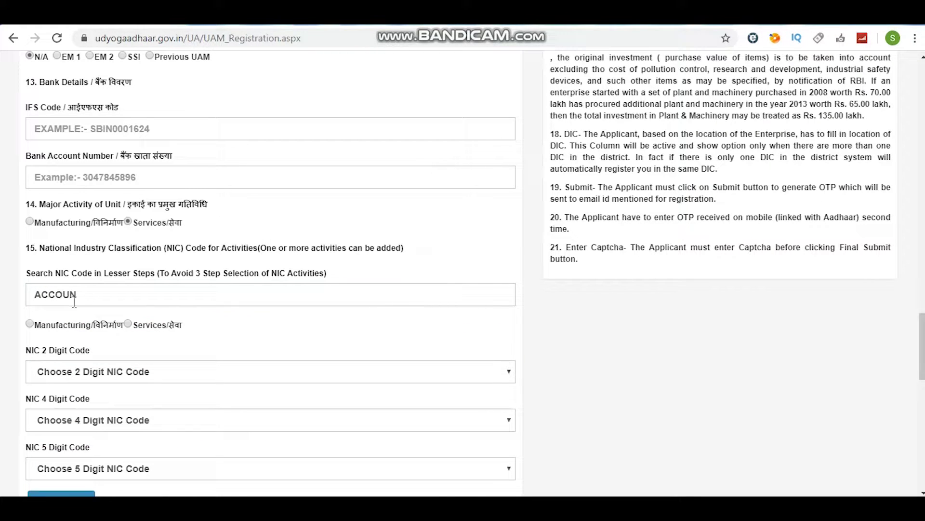
key("BackSpace")
key("BackSpace")
key("BackSpace")
key("BackSpace")
key("BackSpace")
key("BackSpace")
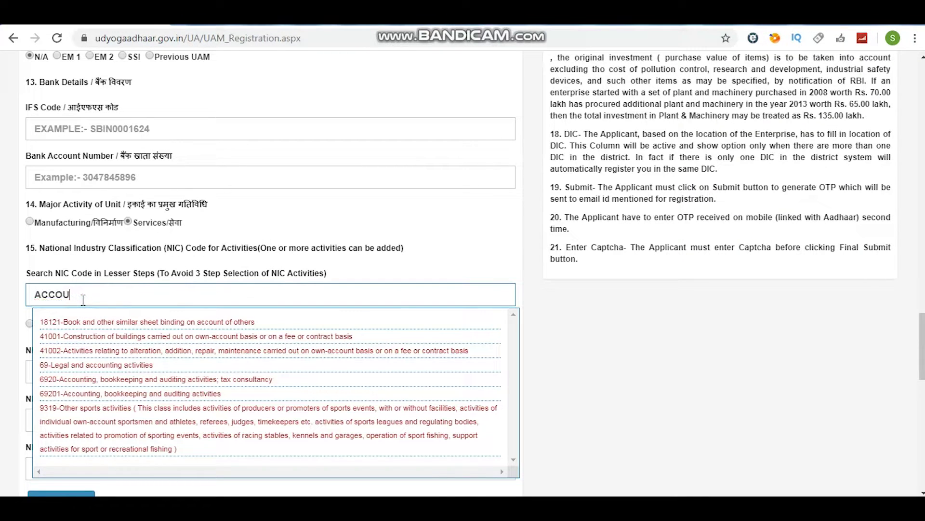
Step: Search the NIC codes for LEGAL and select 69-Legal and accounting activities
type("LEGAL")
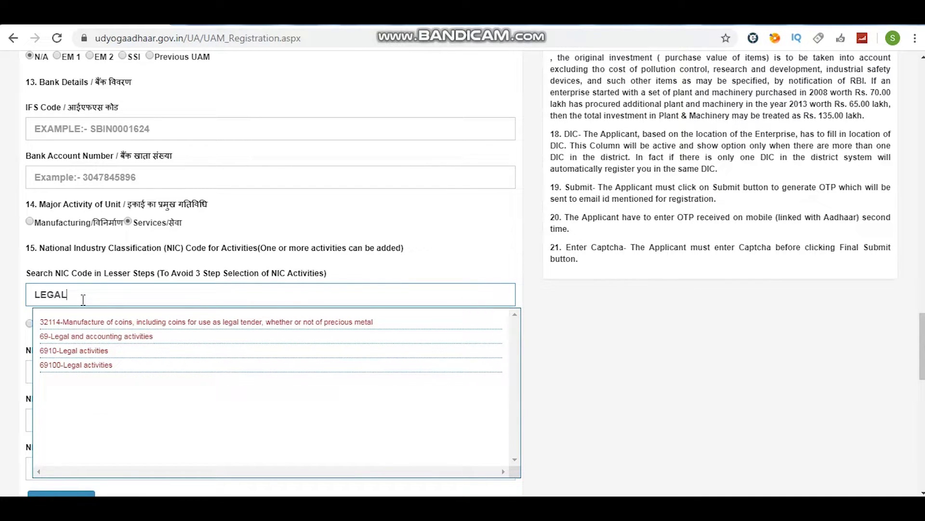
left_click(81, 337)
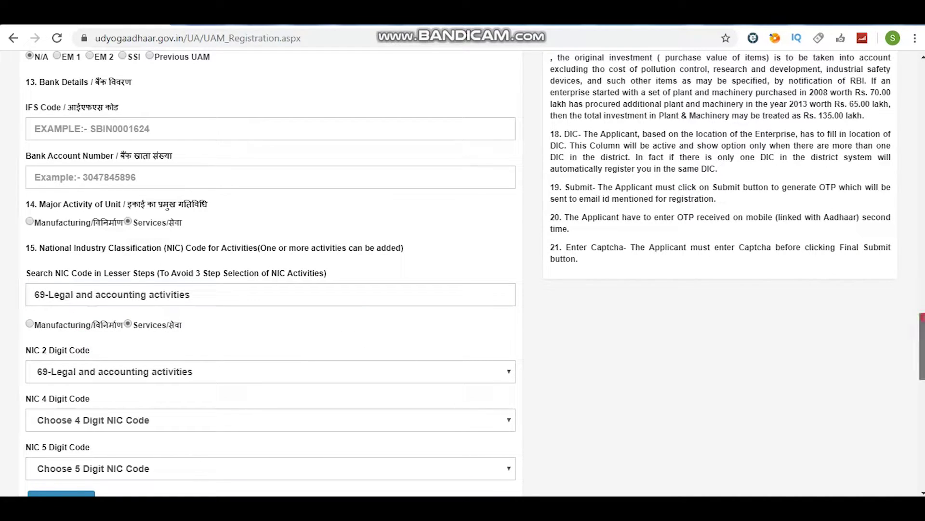
Step: Choose 6910-Legal activities as the 4-digit and 69100-Legal activities as the 5-digit NIC code, and add the activity
scroll(921, 346, "down", 3)
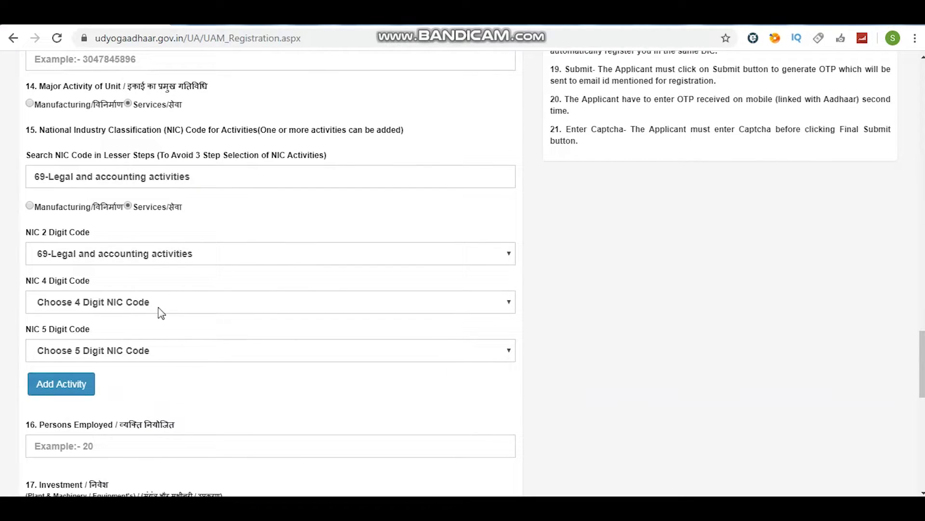
left_click(129, 302)
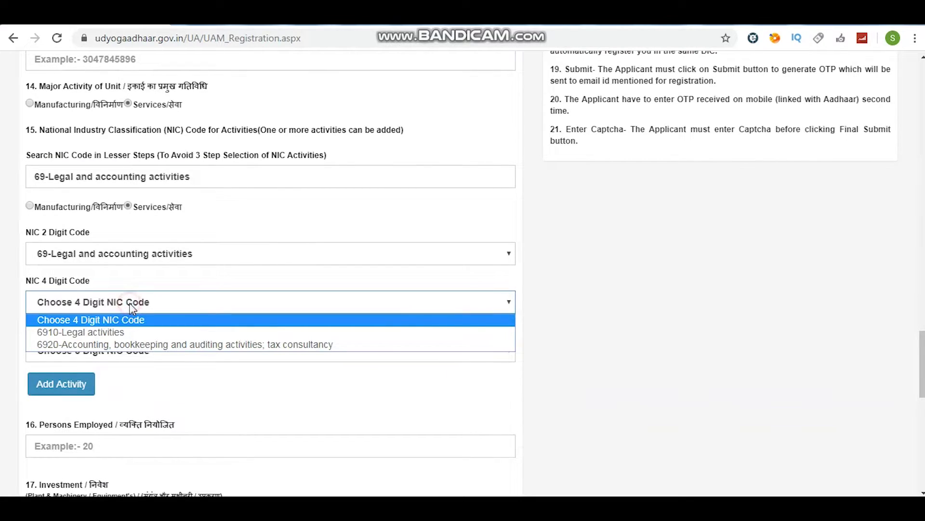
left_click(124, 334)
left_click(119, 355)
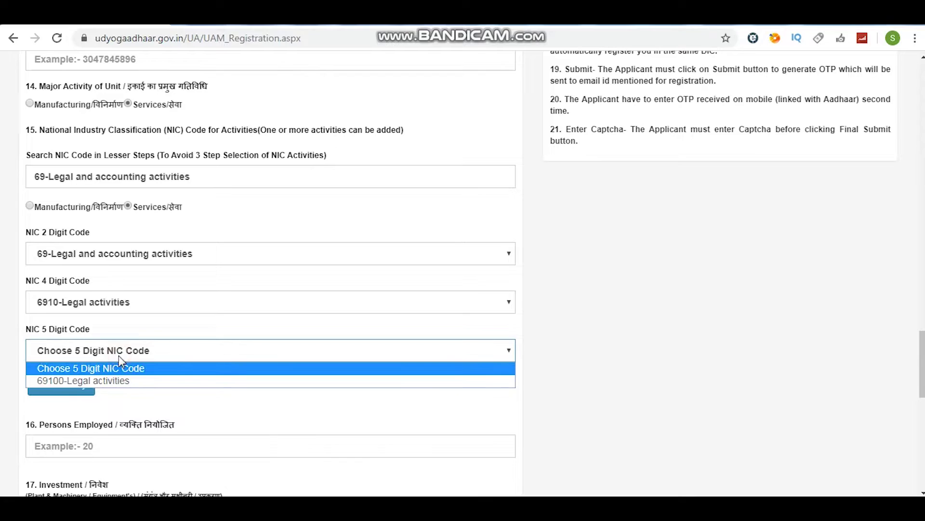
left_click(119, 380)
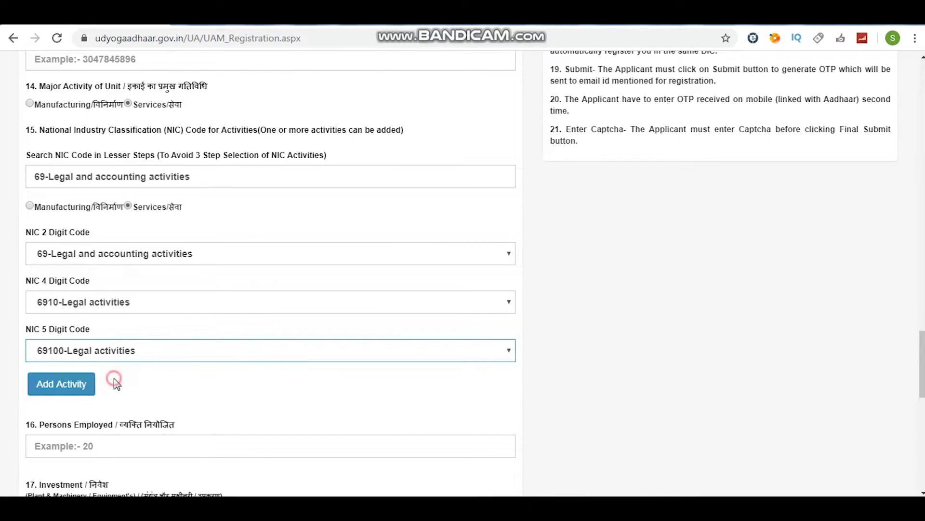
left_click(70, 388)
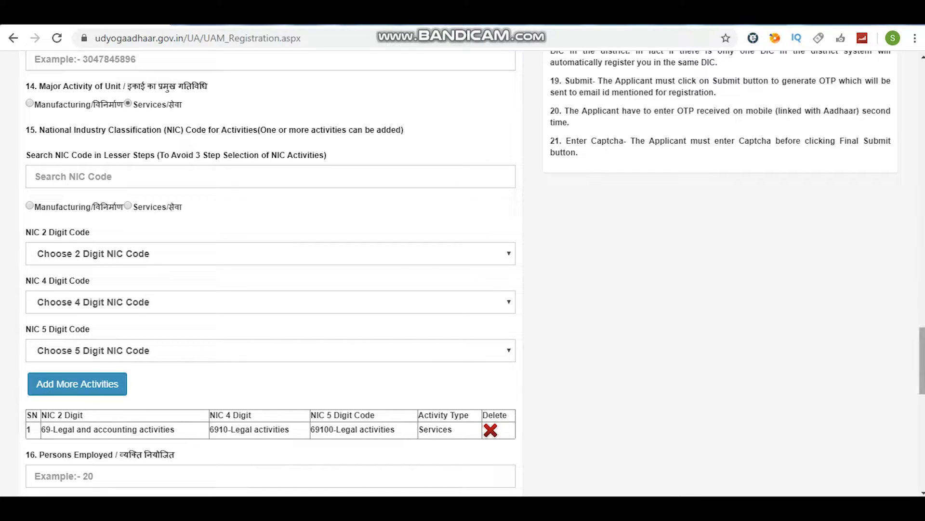
Step: Set the persons employed to 8 and the investment in plant, machinery or equipment to 9 lakhs
left_click_drag(922, 362, 921, 374)
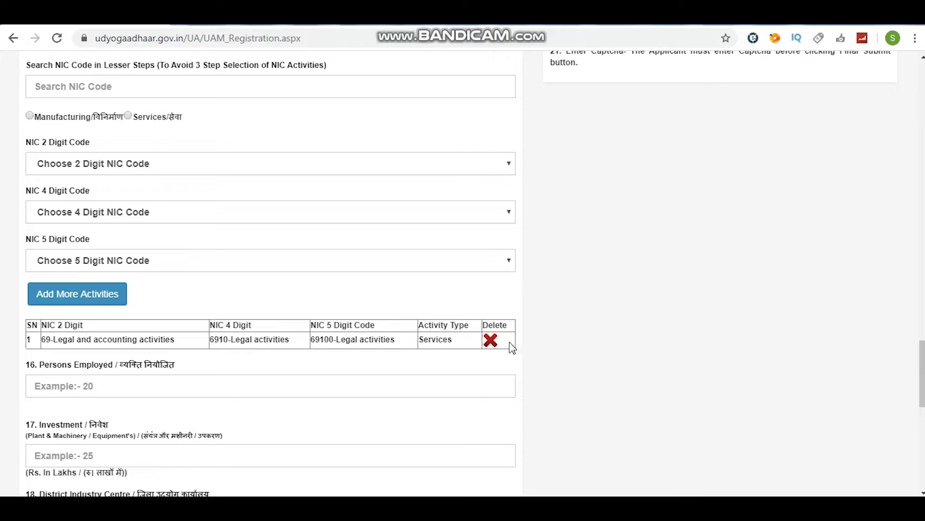
left_click_drag(922, 366, 920, 237)
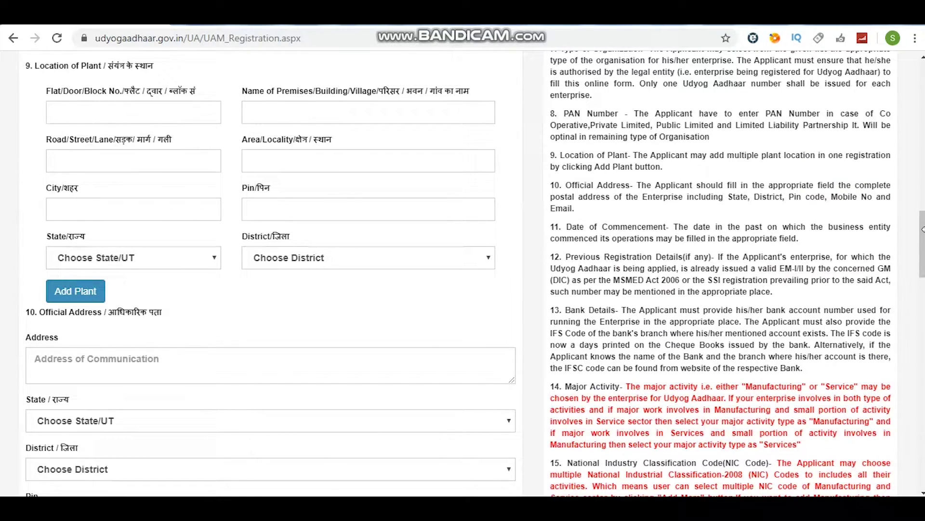
left_click_drag(923, 238, 922, 396)
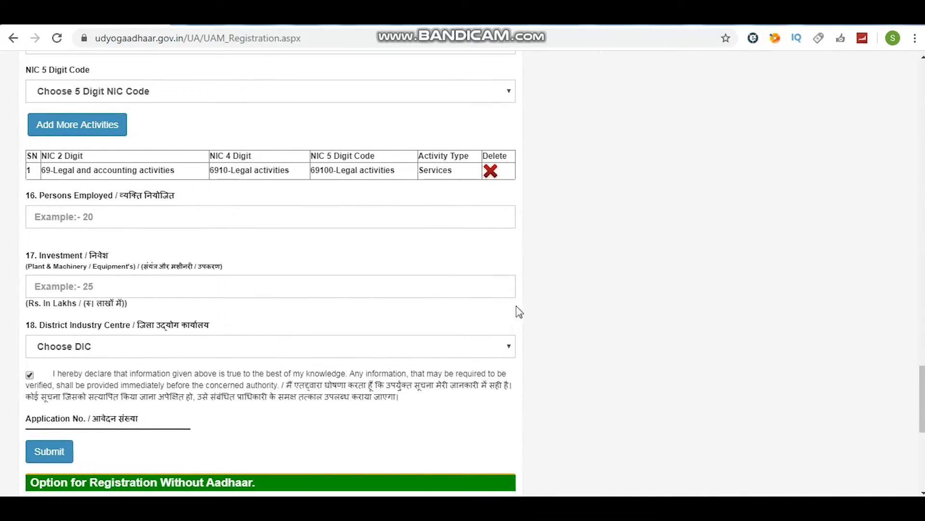
left_click(44, 215)
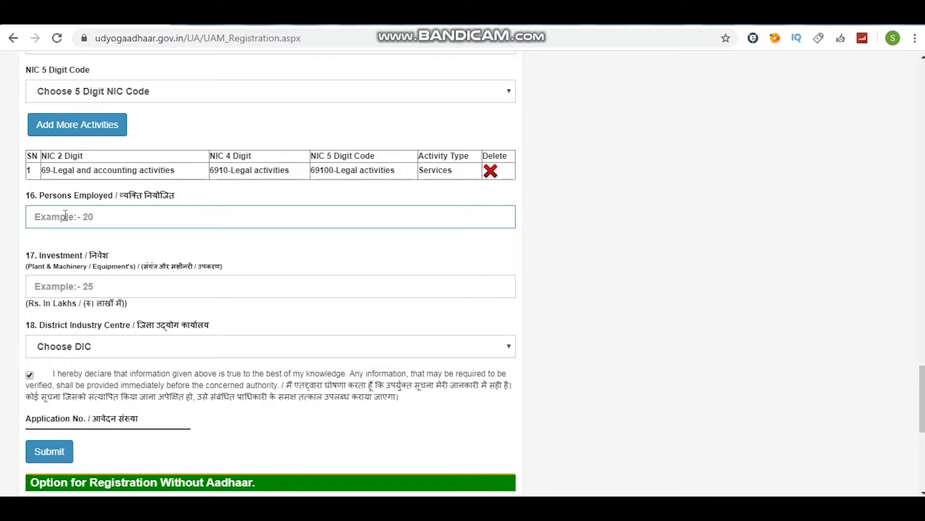
type("8")
left_click(52, 287)
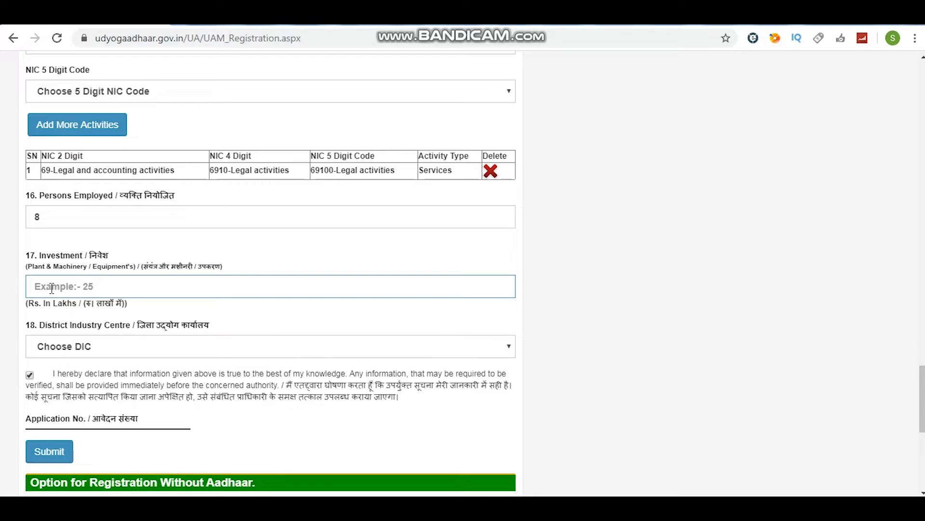
type("9")
left_click(191, 292)
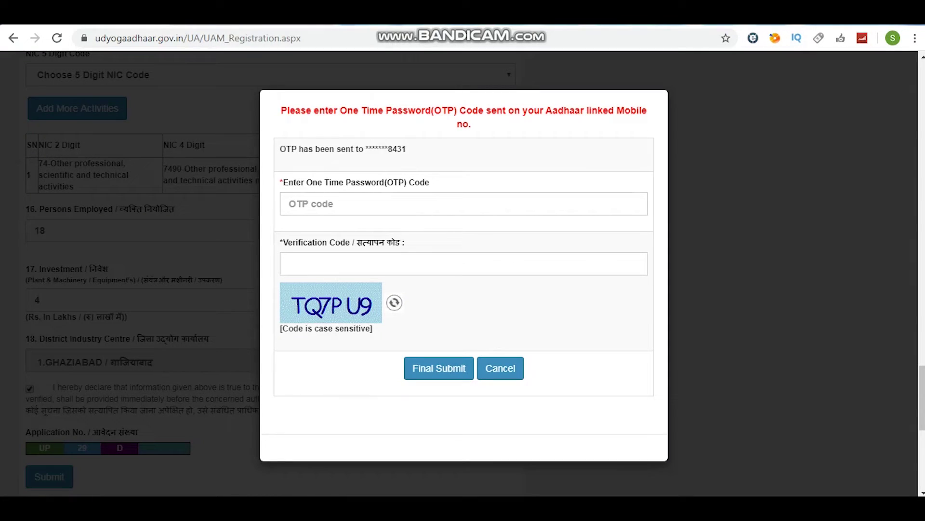
Step: Activate the one-time password code field in the final submission dialog
left_click(323, 204)
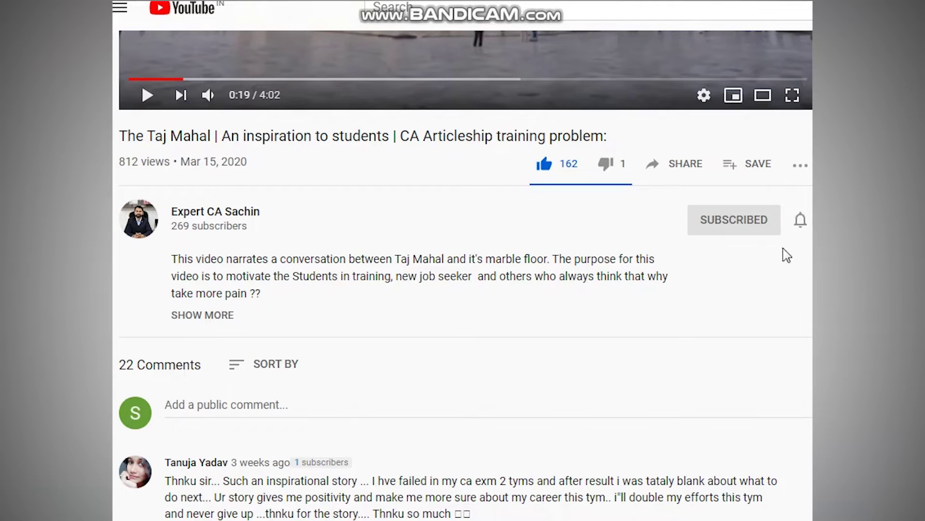
Step: Switch to the YouTube video page, view the channel's notification options and close them without choosing one
left_click(800, 223)
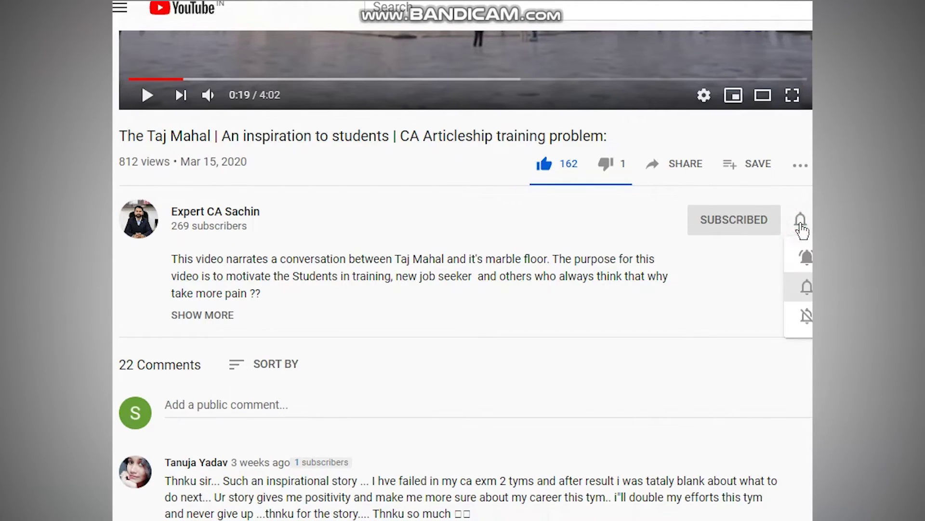
left_click(770, 251)
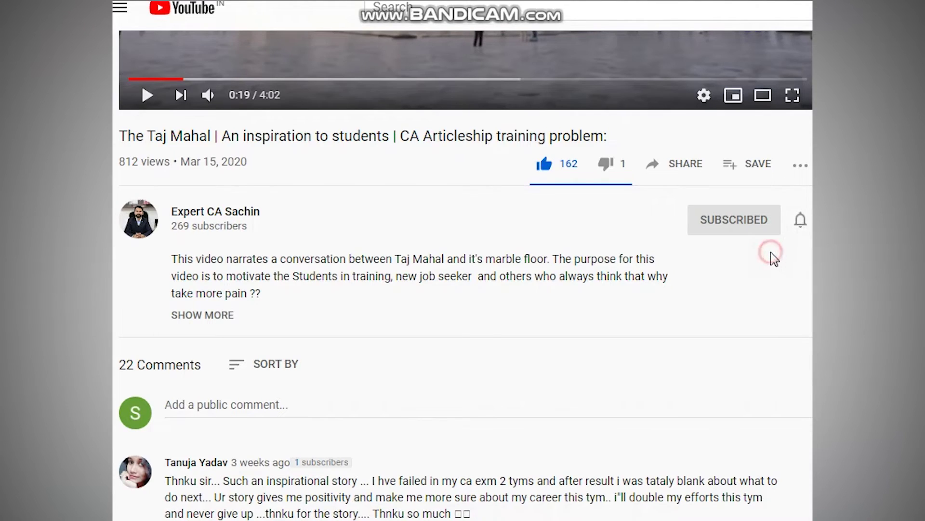